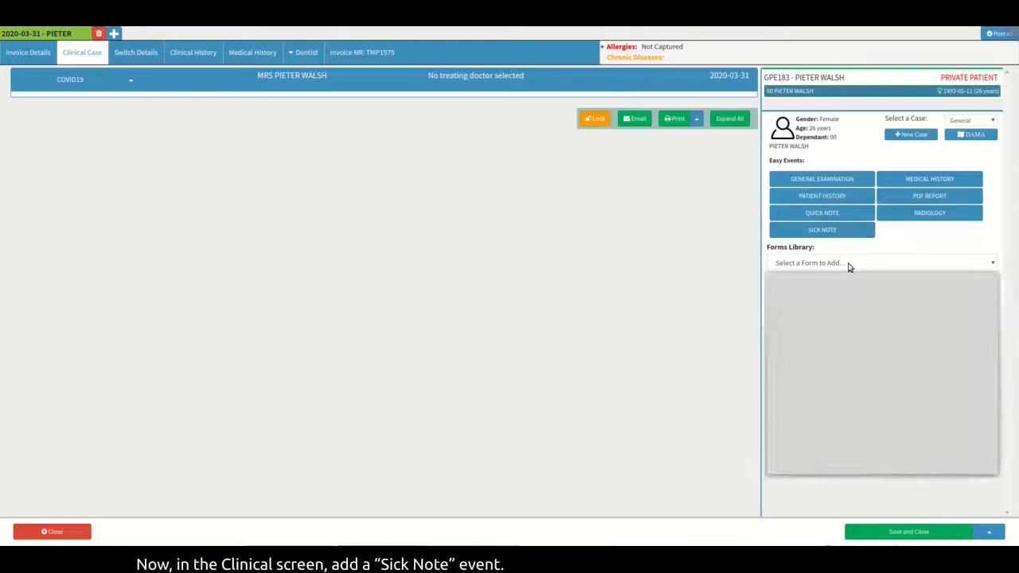
# - Add a Sick Note form to the clinical case, enable the reason to travel certificate, and apply the "Travel Certificate - To Practice" template
pyautogui.scroll(-3, 876, 366)
pyautogui.click(836, 409)
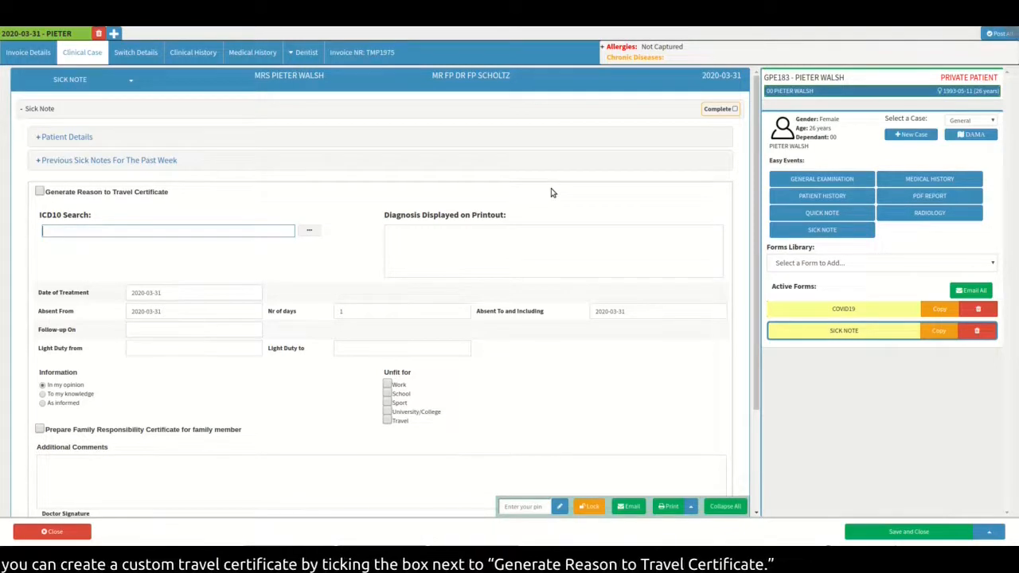
pyautogui.click(39, 192)
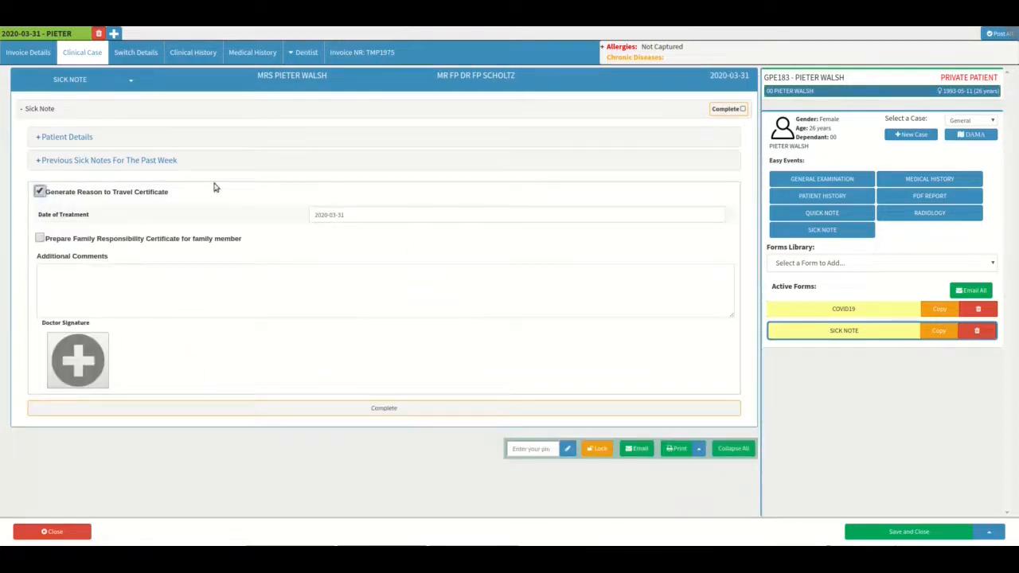
pyautogui.click(131, 82)
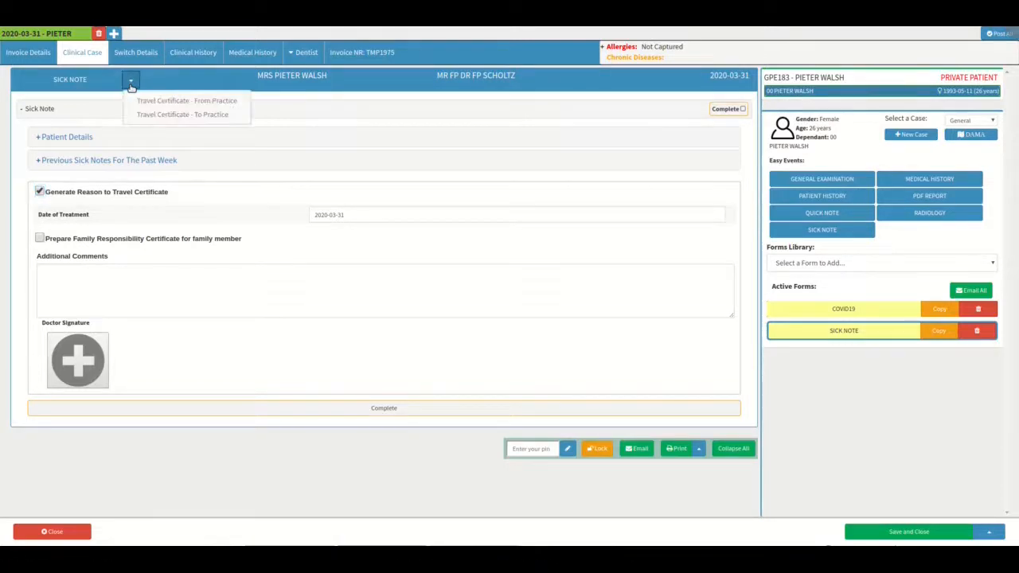
pyautogui.click(231, 115)
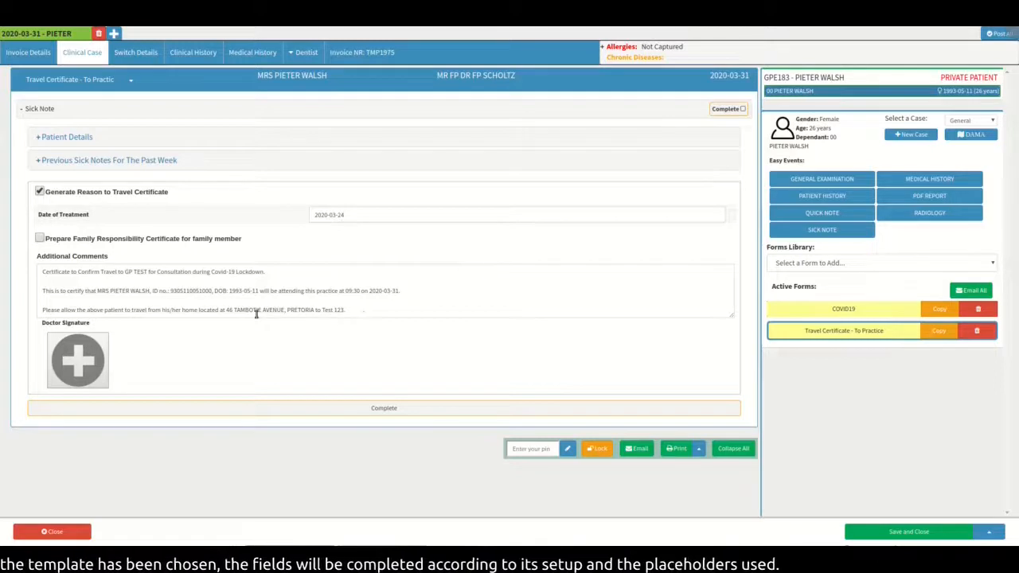
# - Review the ID number, appointment and address in the additional comments, and the fields for a family responsibility certificate
pyautogui.moveTo(124, 273); pyautogui.dragTo(210, 292)
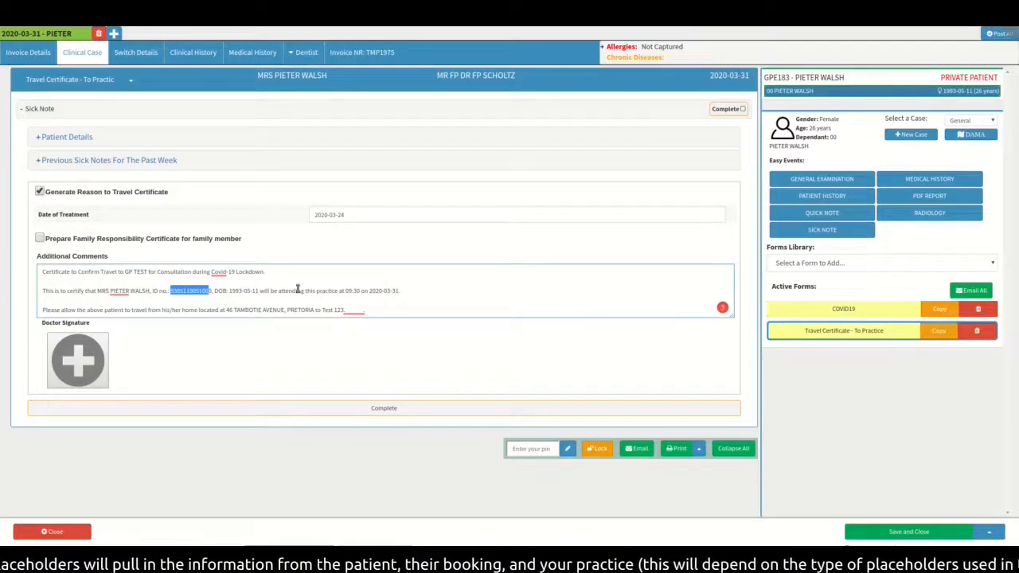
pyautogui.moveTo(344, 292); pyautogui.dragTo(401, 293)
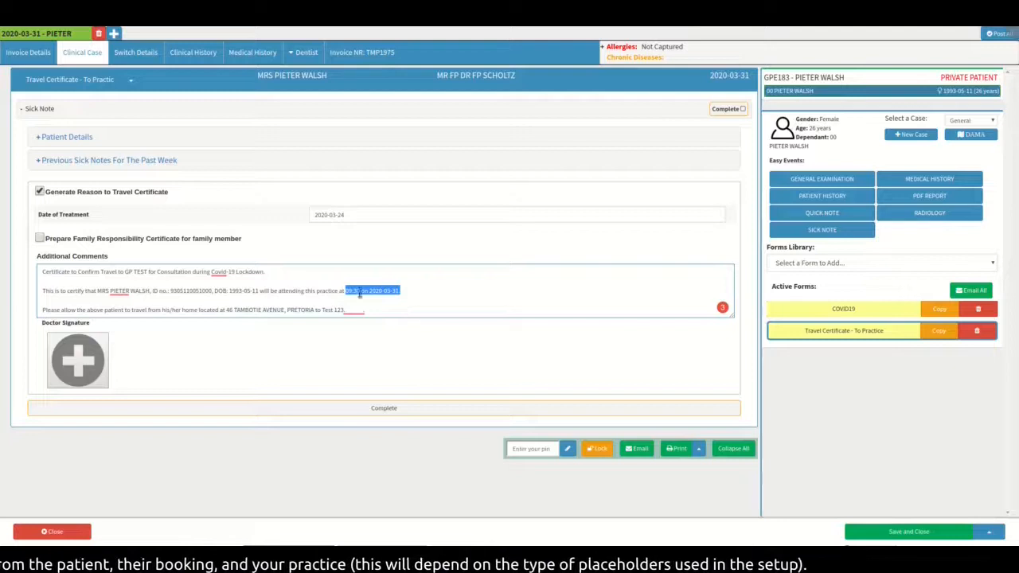
pyautogui.moveTo(225, 310); pyautogui.dragTo(246, 311)
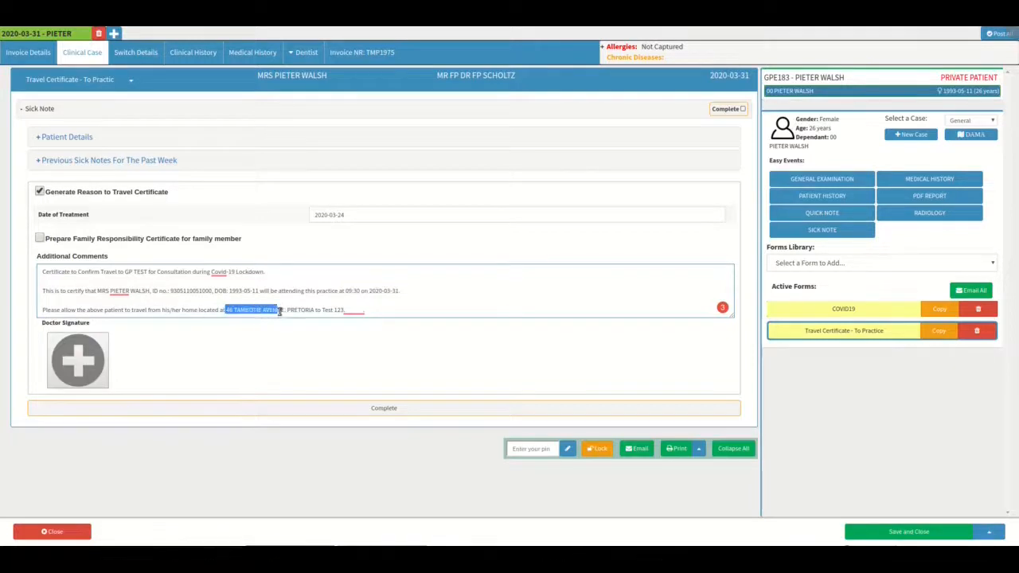
pyautogui.click(414, 313)
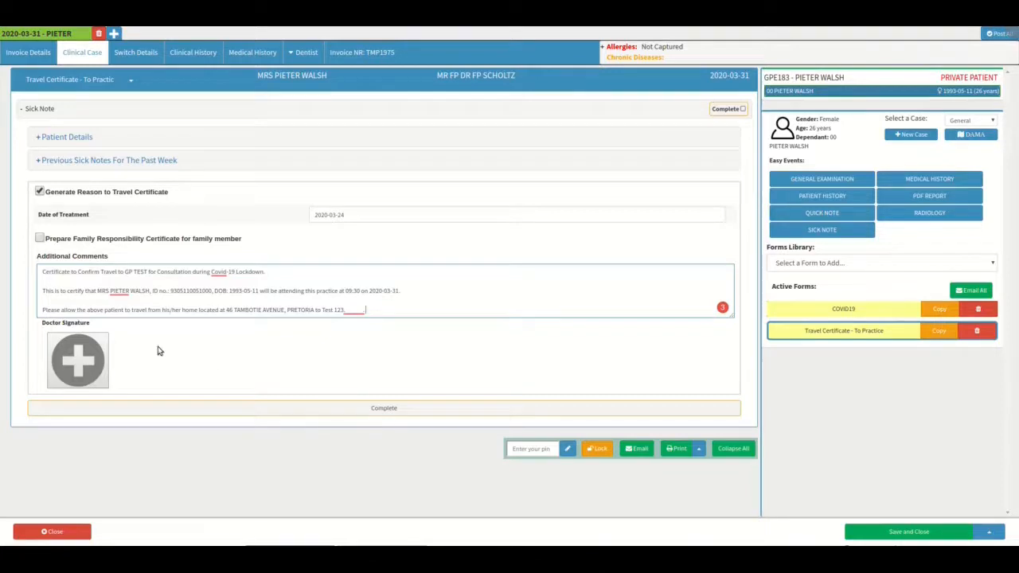
pyautogui.click(40, 239)
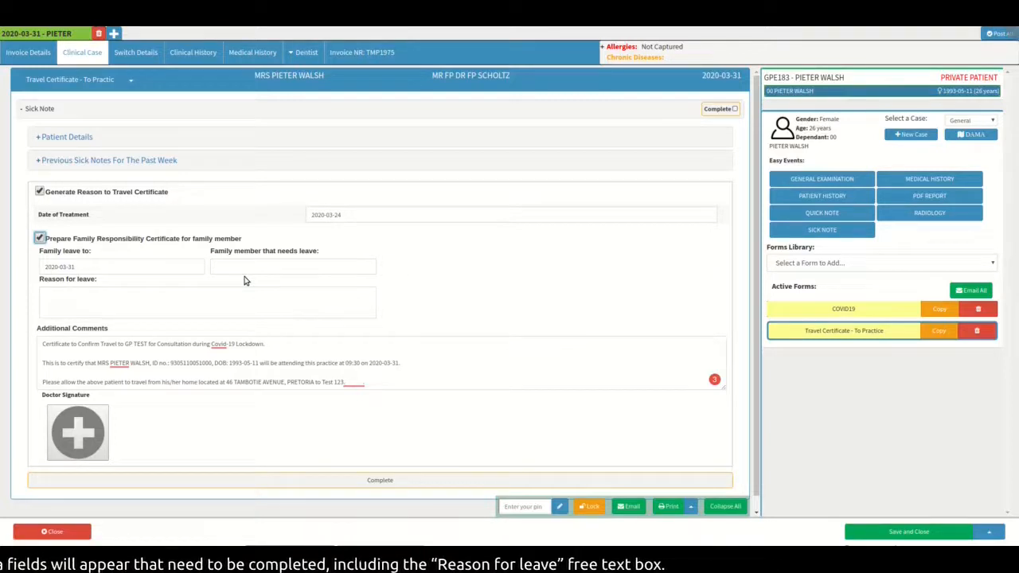
pyautogui.click(40, 239)
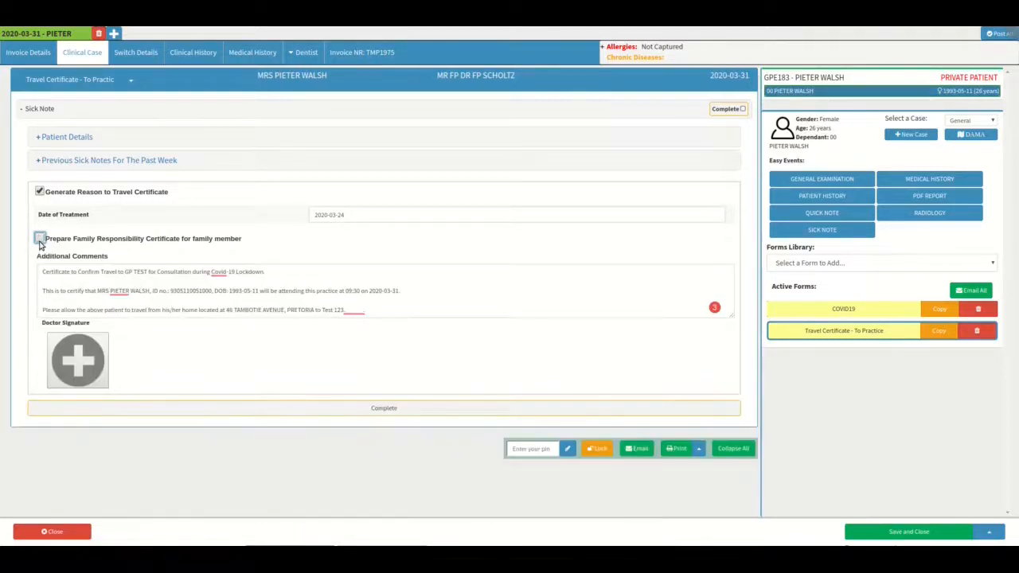
# - Draw the doctor's signature by hand on the To Practice certificate and save it
pyautogui.click(95, 360)
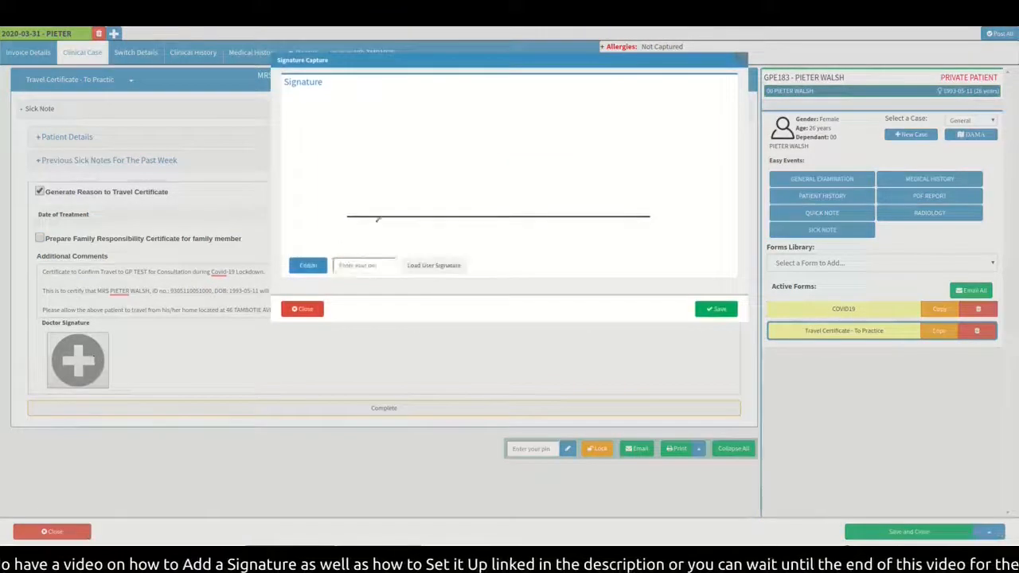
pyautogui.click(334, 263)
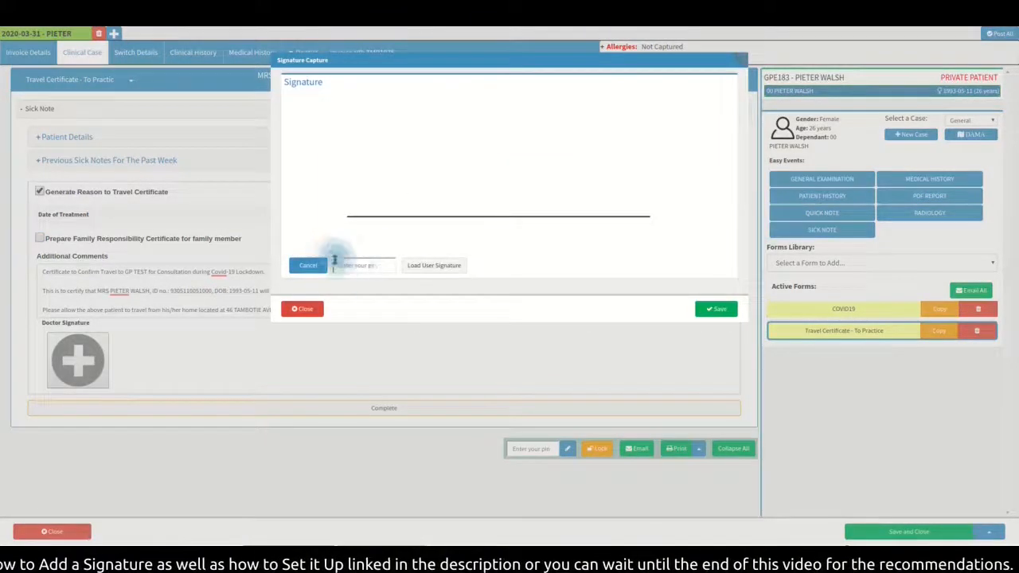
pyautogui.moveTo(414, 173); pyautogui.dragTo(629, 130)
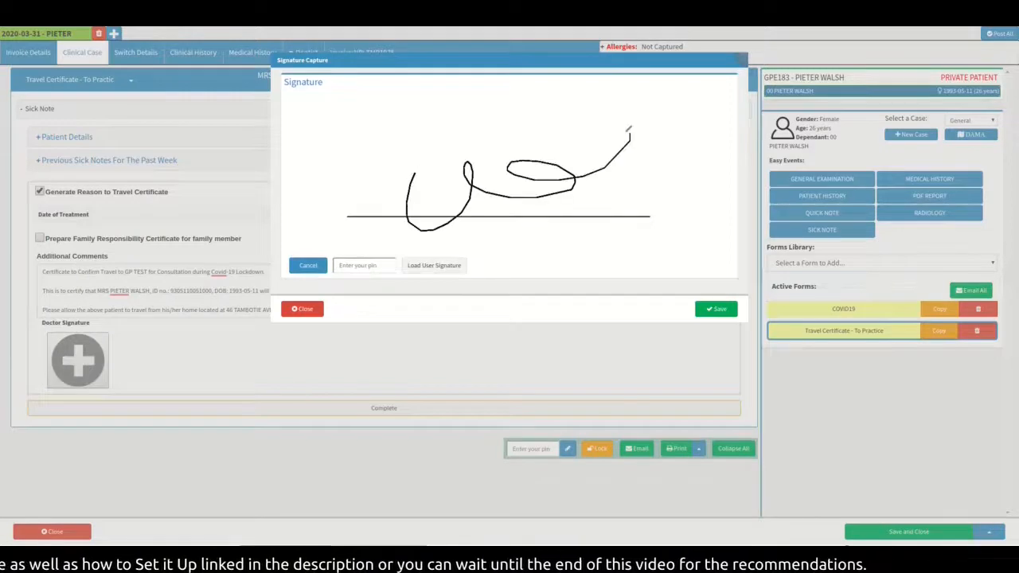
pyautogui.click(716, 310)
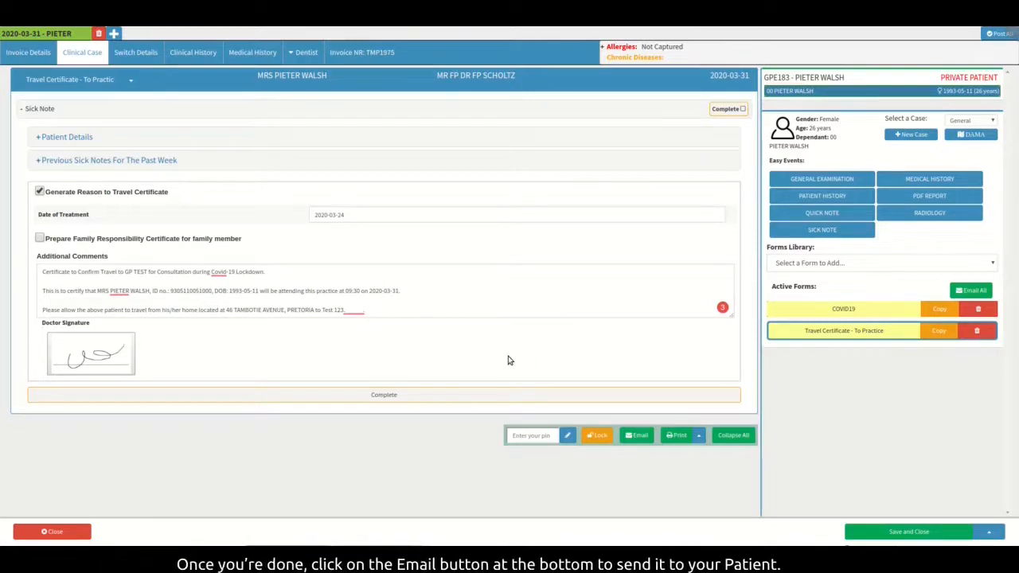
# - Email the To Practice certificate to the patient with a travel certificate subject line, and save and close the case
pyautogui.click(638, 437)
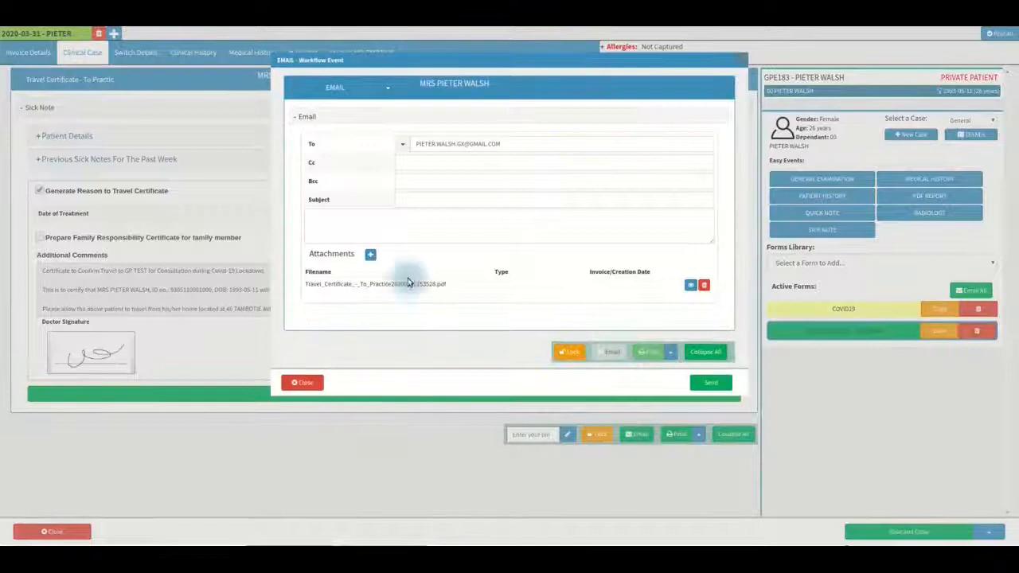
pyautogui.click(428, 202)
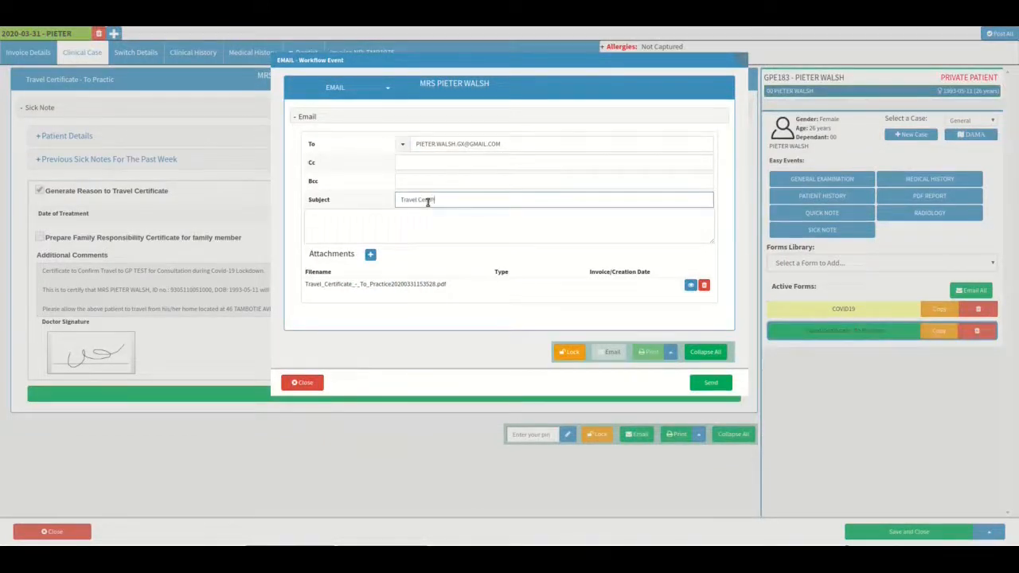
pyautogui.click(717, 385)
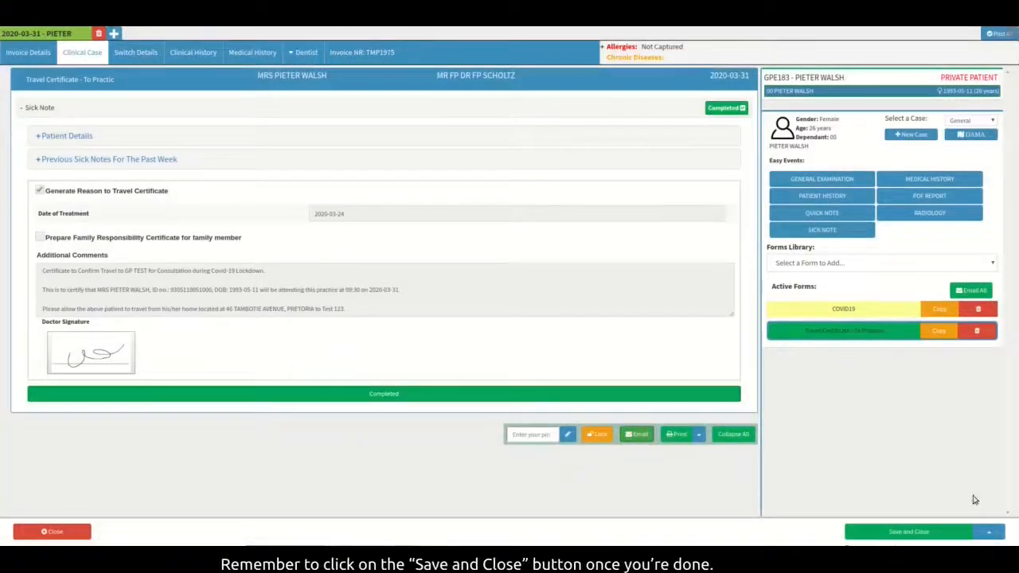
pyautogui.click(965, 534)
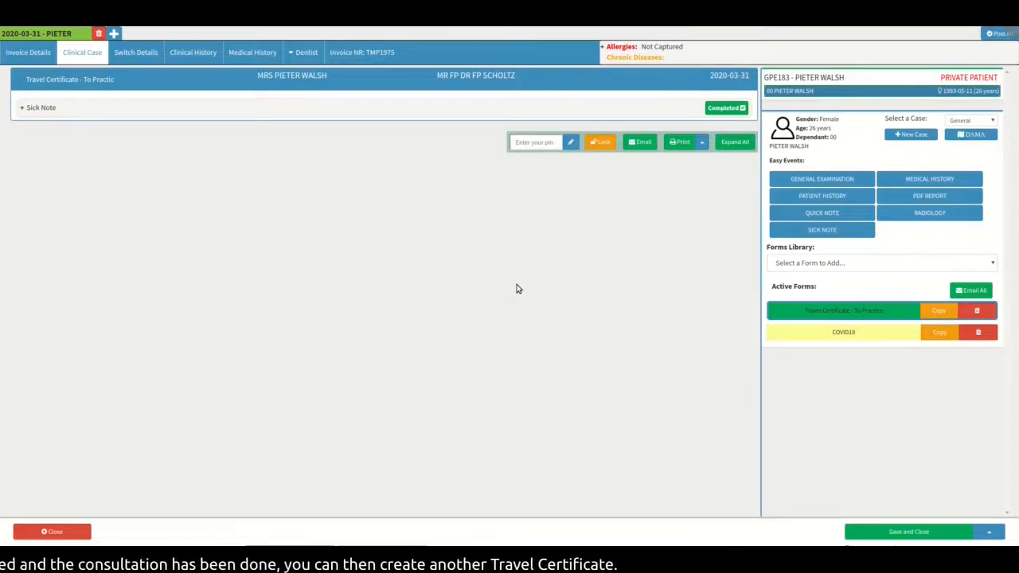
# - Add another Sick Note form and apply the "Travel Certificate - From Practice" template
pyautogui.click(863, 231)
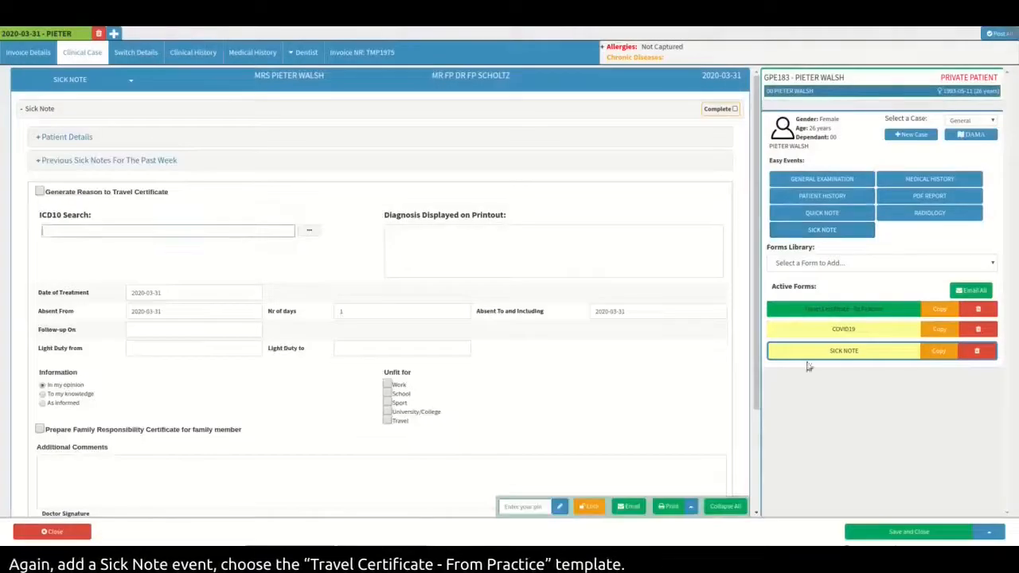
pyautogui.click(133, 81)
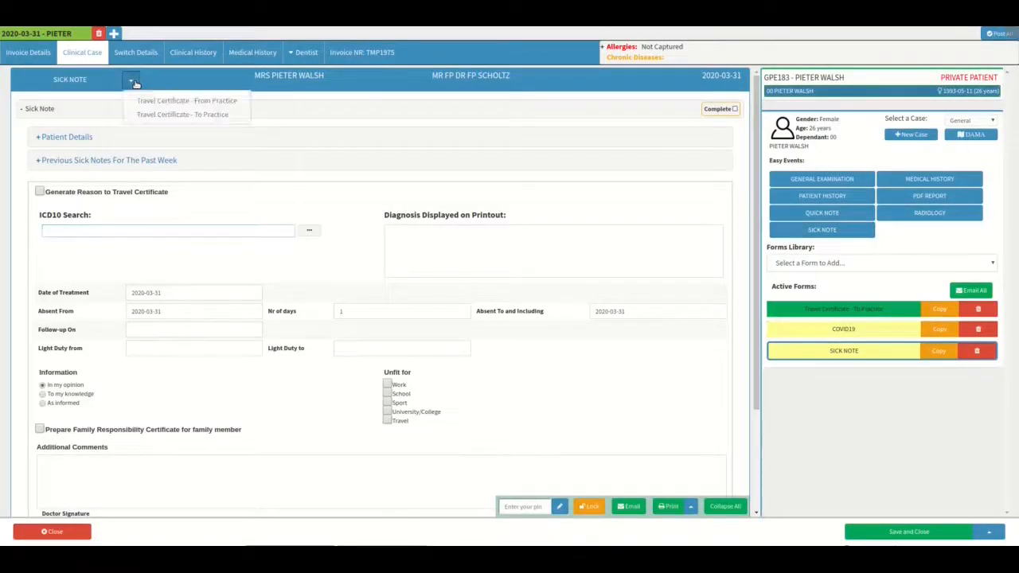
pyautogui.click(233, 107)
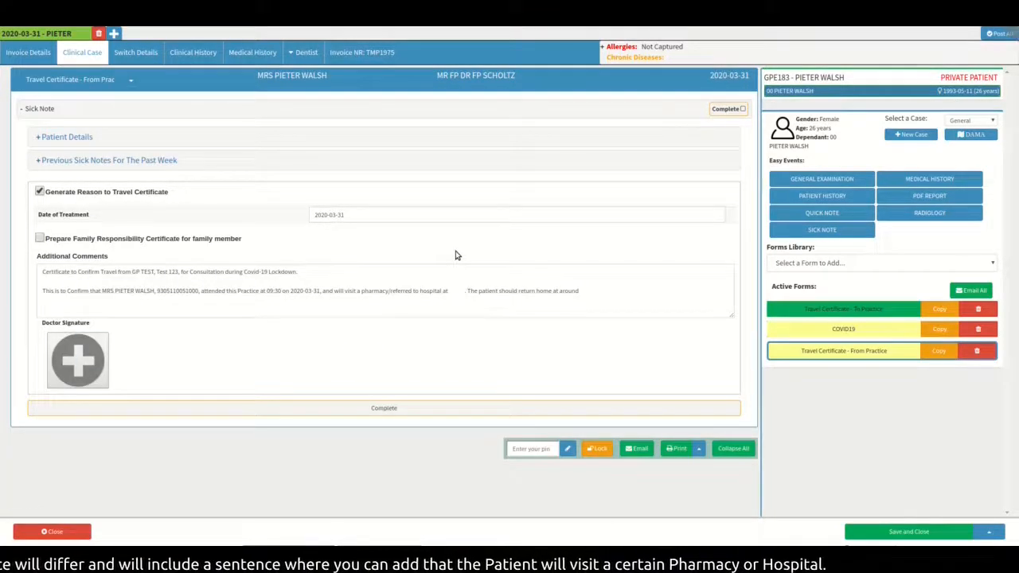
# - Complete the additional comments with "Hospital name" as the referral hospital and 14:00 as the return time
pyautogui.moveTo(324, 291); pyautogui.dragTo(593, 293)
pyautogui.click(454, 291)
pyautogui.write('Hospital name')
pyautogui.click(700, 292)
pyautogui.write('14:00 .')
# - Draw the doctor's signature by hand on the From Practice certificate and save it
pyautogui.click(77, 360)
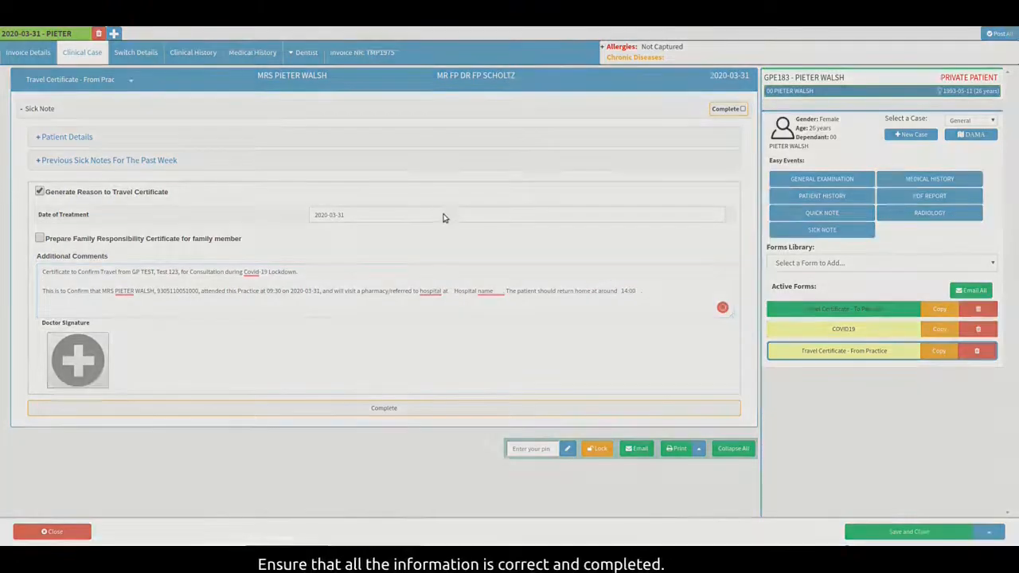
pyautogui.moveTo(436, 155)
pyautogui.mouseDown()
pyautogui.moveTo(424, 177)
pyautogui.moveTo(642, 177)
pyautogui.mouseUp()
pyautogui.click(720, 310)
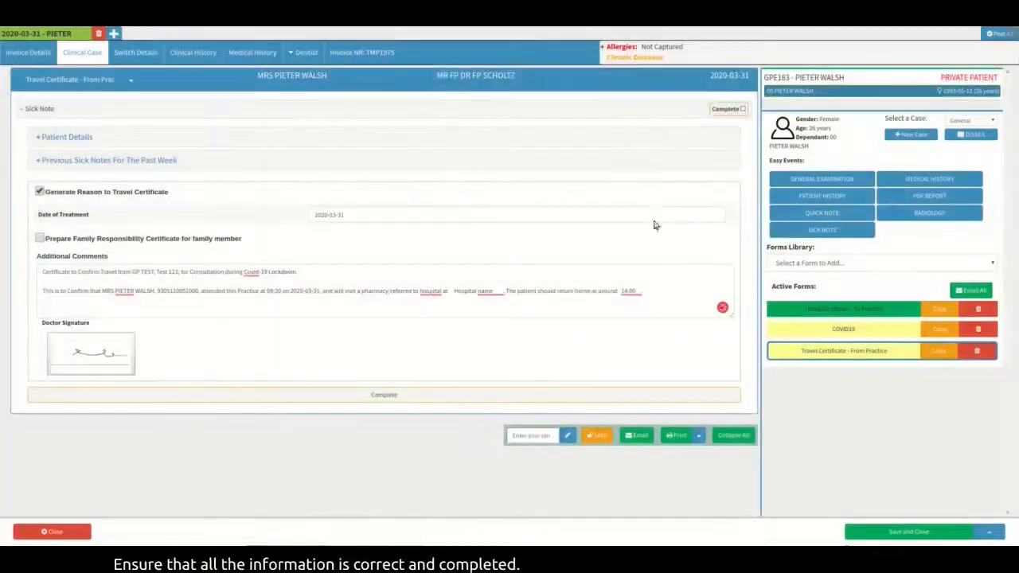
# - Print one copy of the From Practice travel certificate, and save and close the case
pyautogui.click(679, 436)
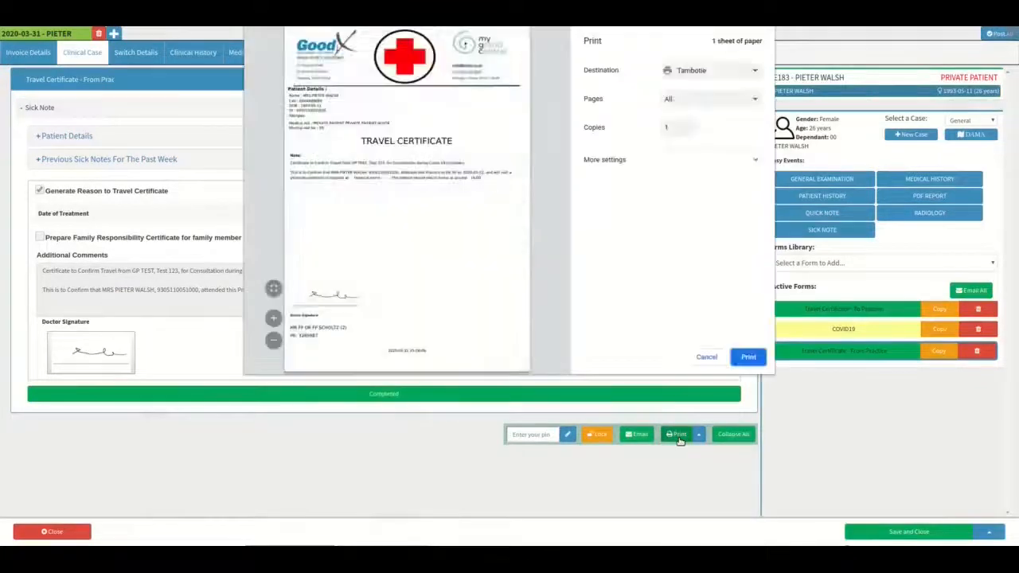
pyautogui.click(756, 360)
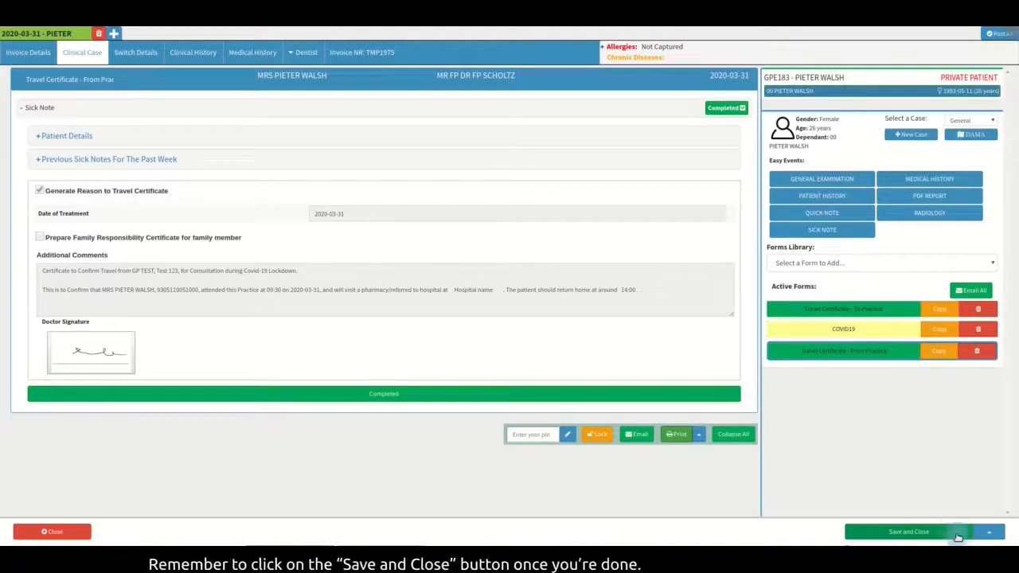
pyautogui.click(959, 535)
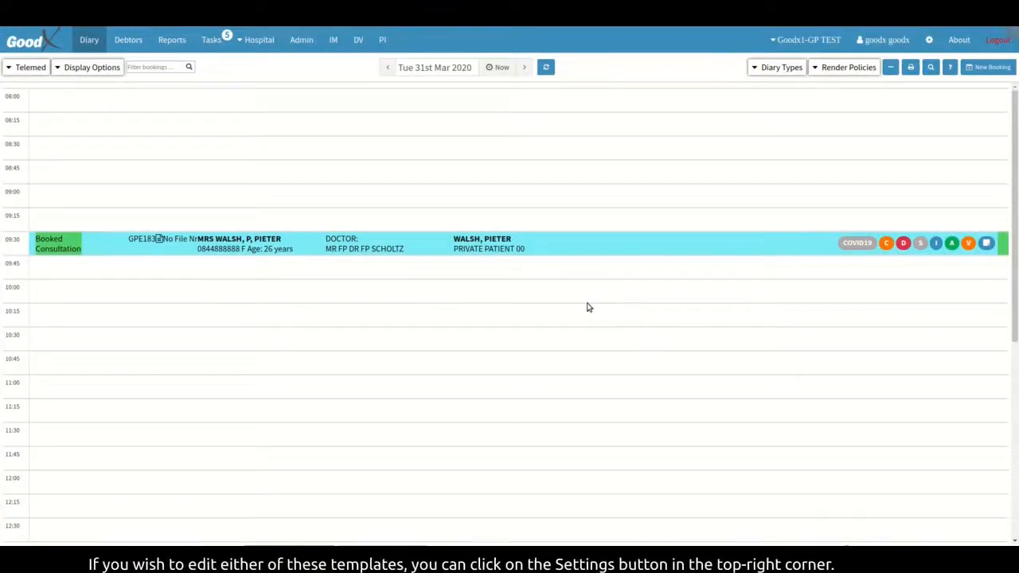
# - Open the sick note template "Travel Certificate - From Practice" for editing from the entity's workflow event templates, and save it
pyautogui.click(929, 41)
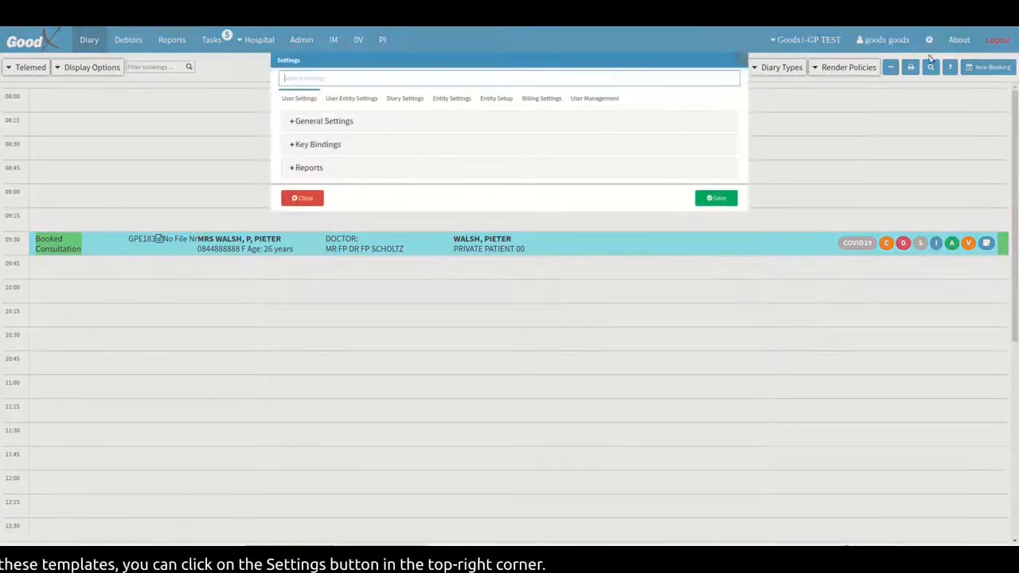
pyautogui.click(452, 102)
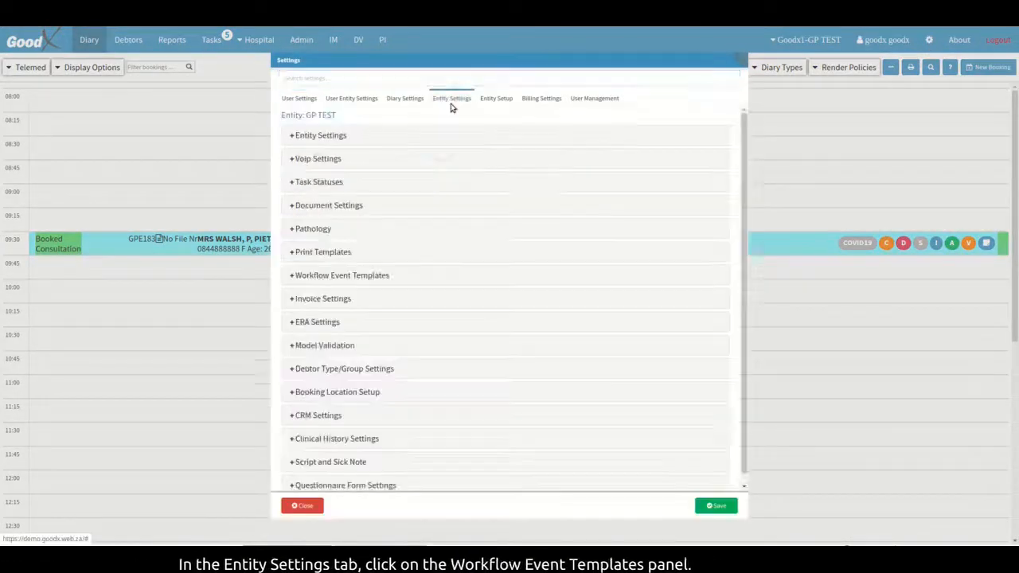
pyautogui.click(411, 282)
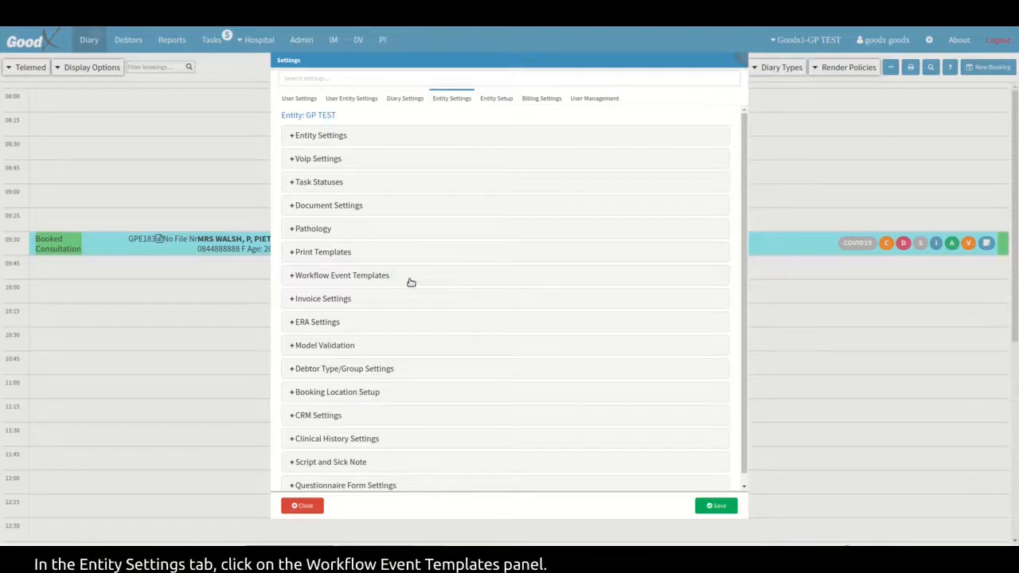
pyautogui.scroll(-10, 451, 366)
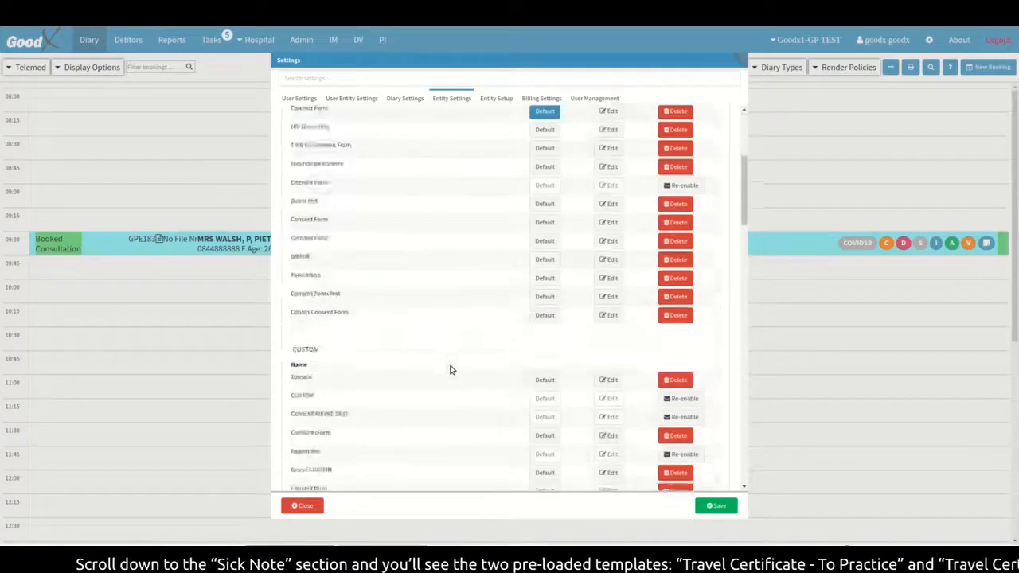
pyautogui.scroll(-15, 451, 363)
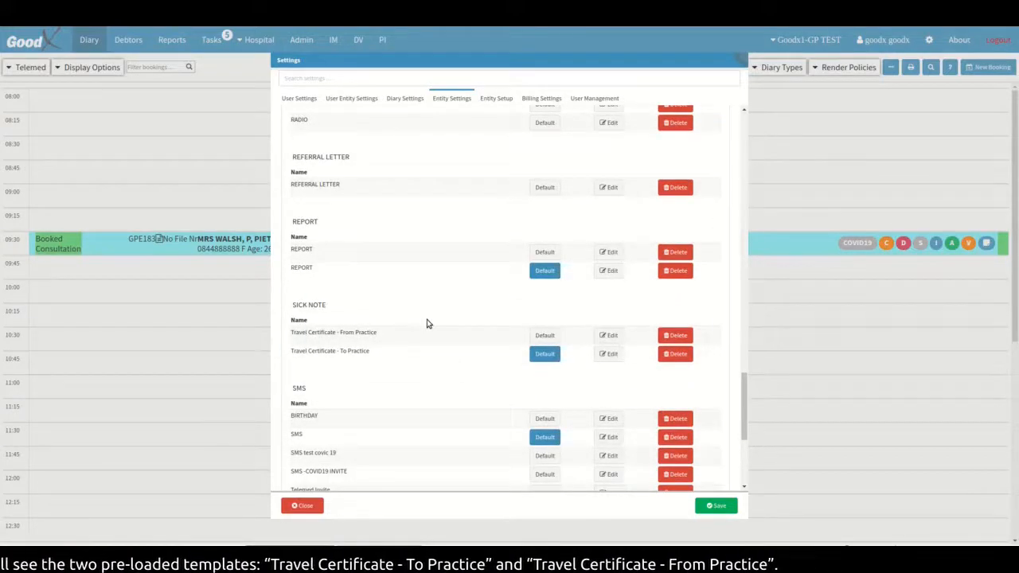
pyautogui.click(618, 351)
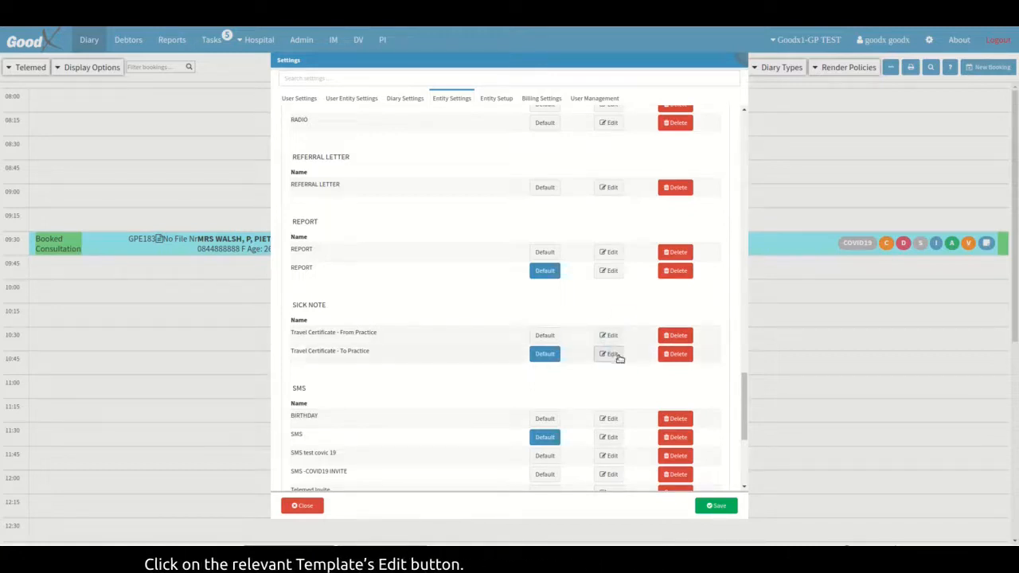
pyautogui.click(619, 336)
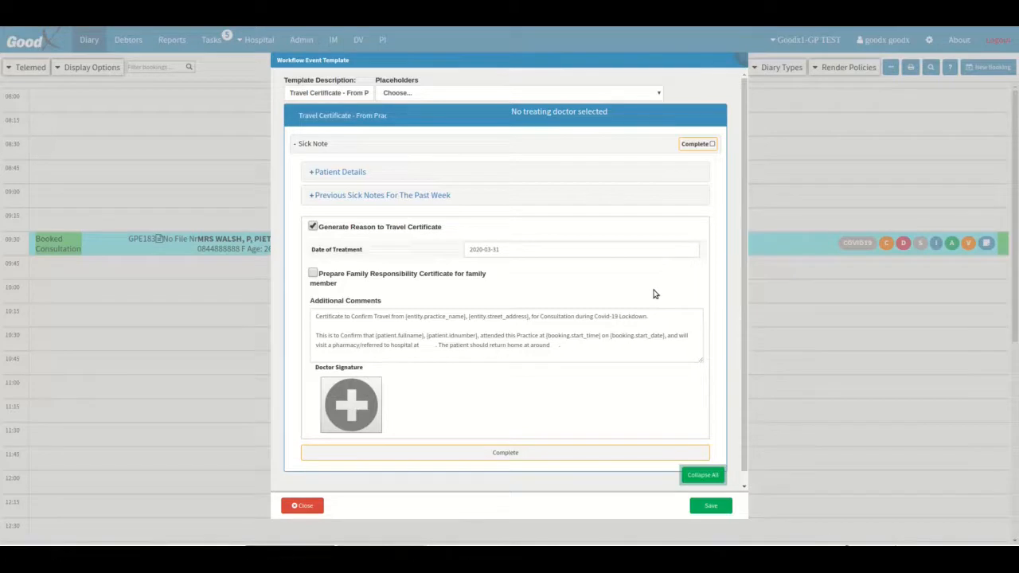
pyautogui.click(714, 507)
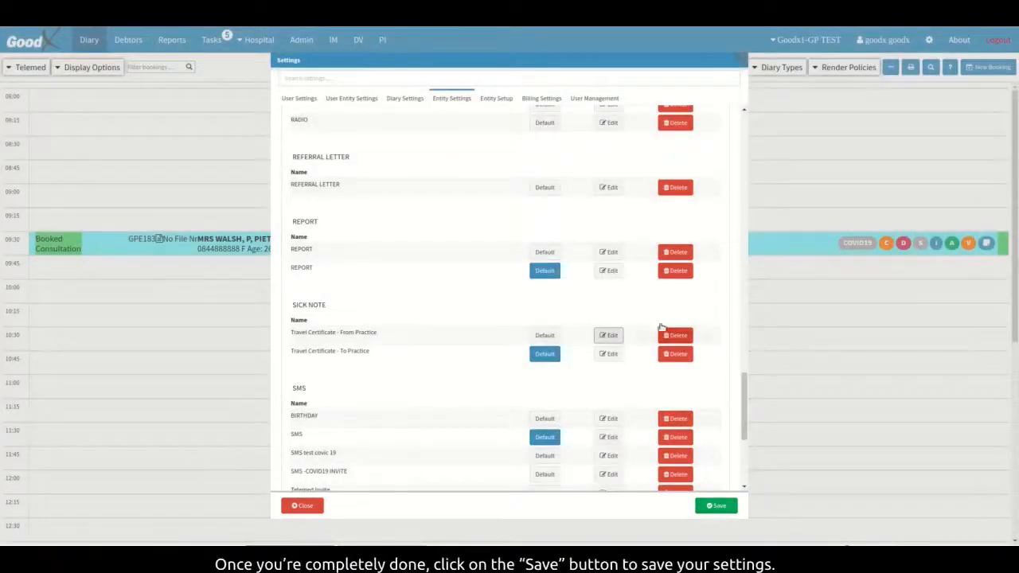